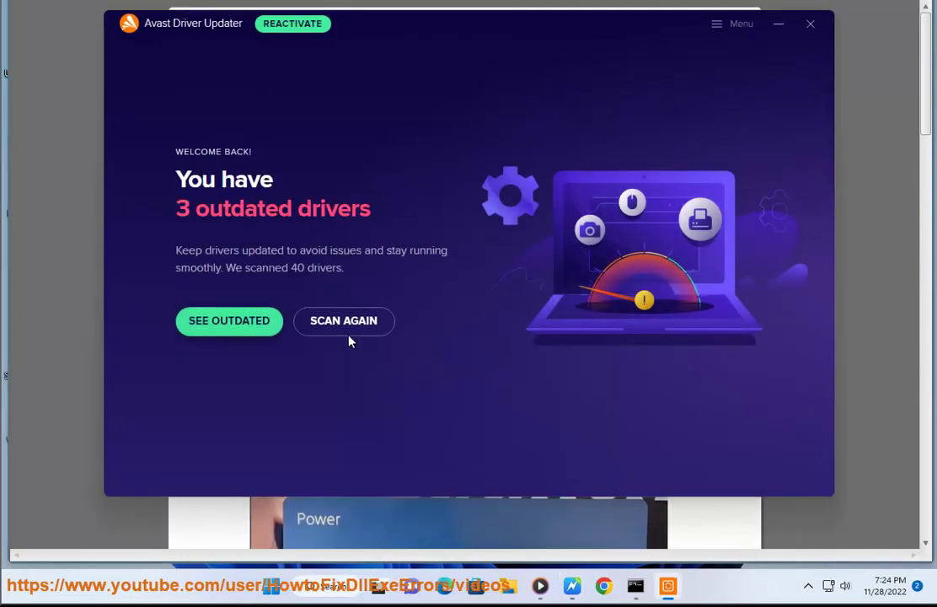
# Rescan the PC for outdated drivers in Avast Driver Updater, then show Start's Power restart option
pyautogui.click(345, 324)
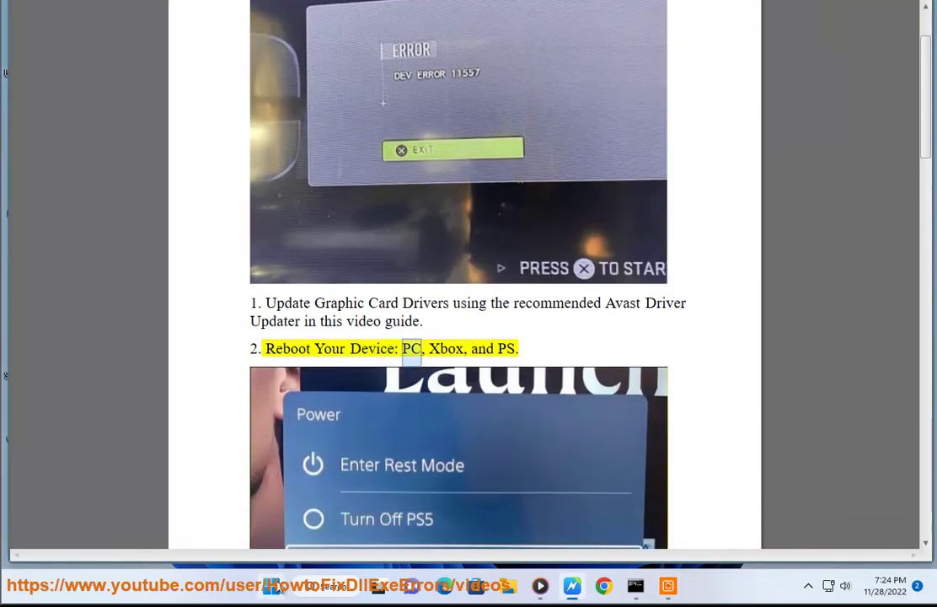
pyautogui.click(274, 587)
pyautogui.click(647, 536)
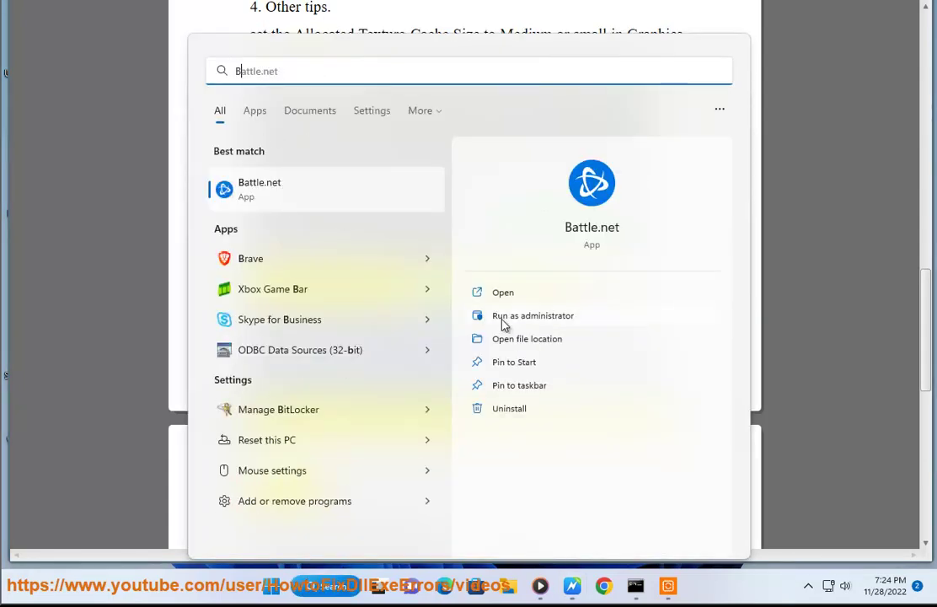
# Launch Battle.net as administrator and dismiss the What's New announcement
pyautogui.click(504, 327)
pyautogui.click(421, 383)
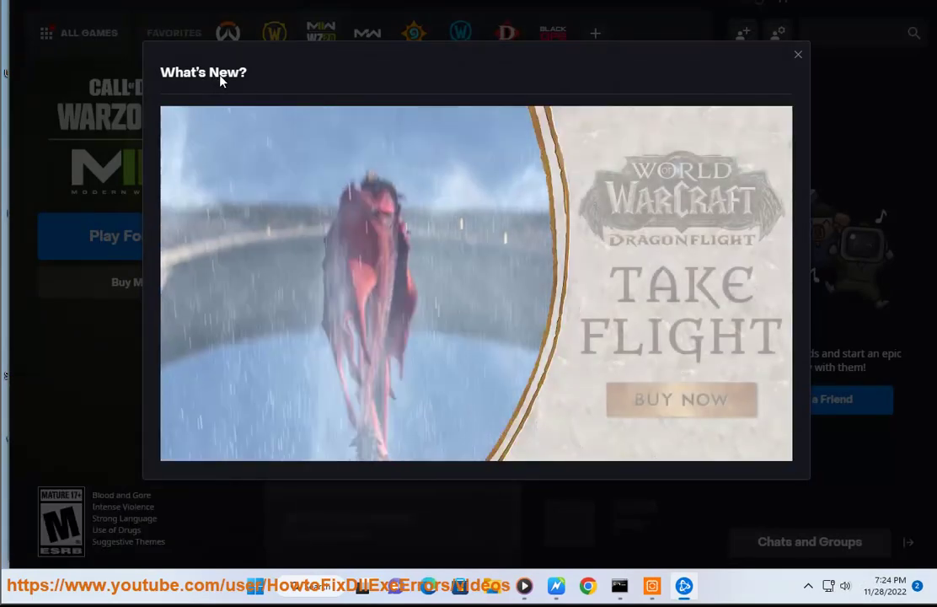
pyautogui.click(798, 55)
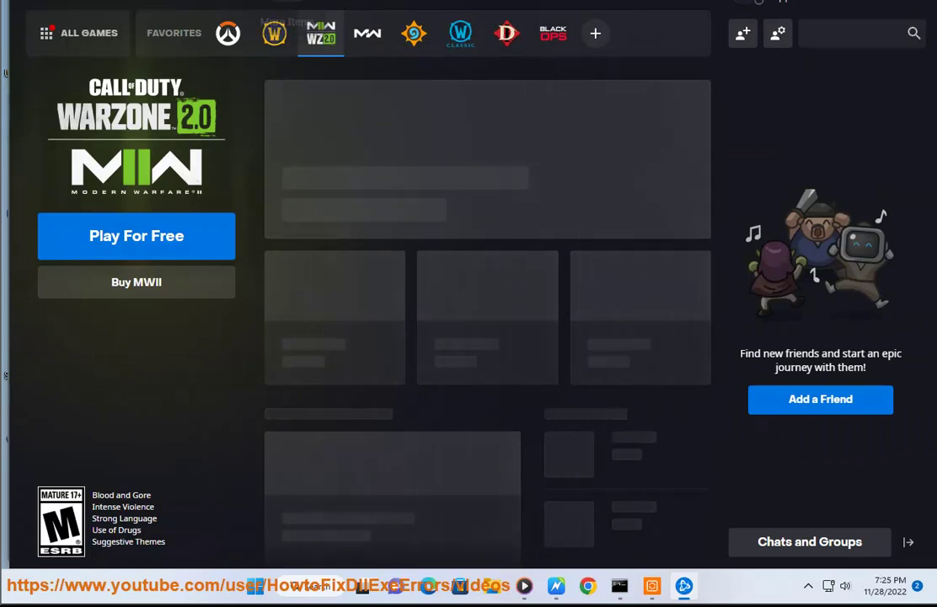
# Review Battle.net's Downloads settings, return home, and try starting the free Warzone 2.0 game
pyautogui.click(46, 33)
pyautogui.click(71, 47)
pyautogui.click(182, 107)
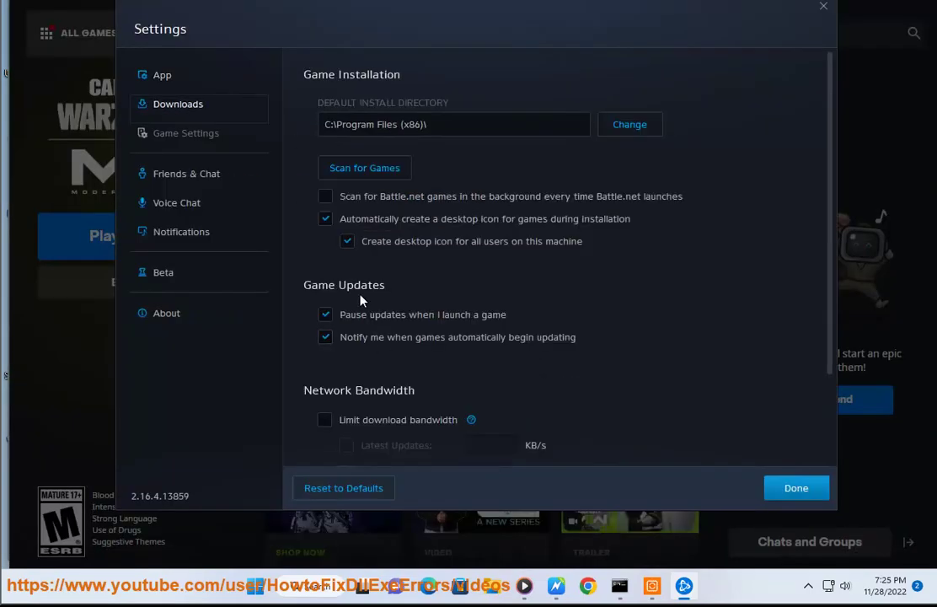
pyautogui.click(795, 489)
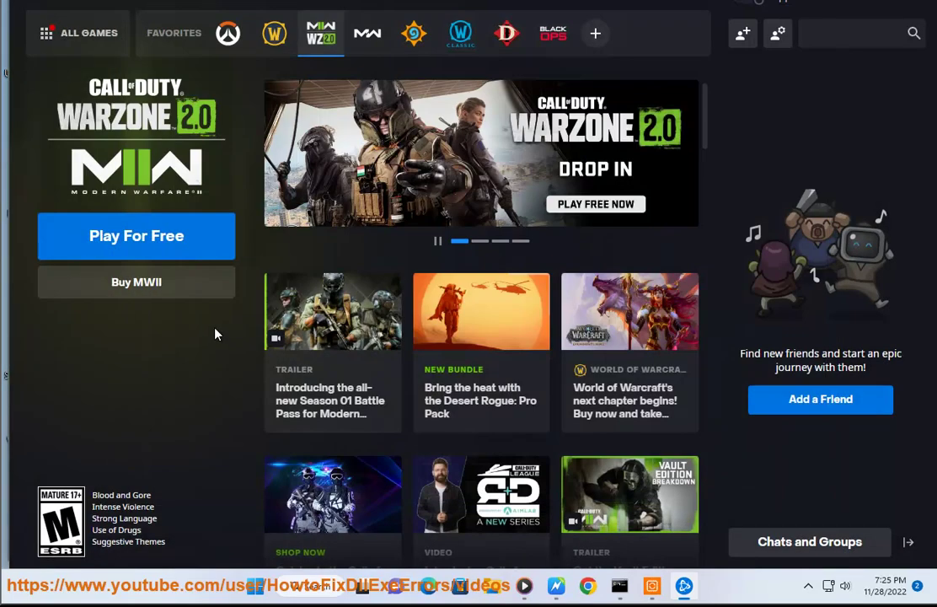
pyautogui.click(153, 240)
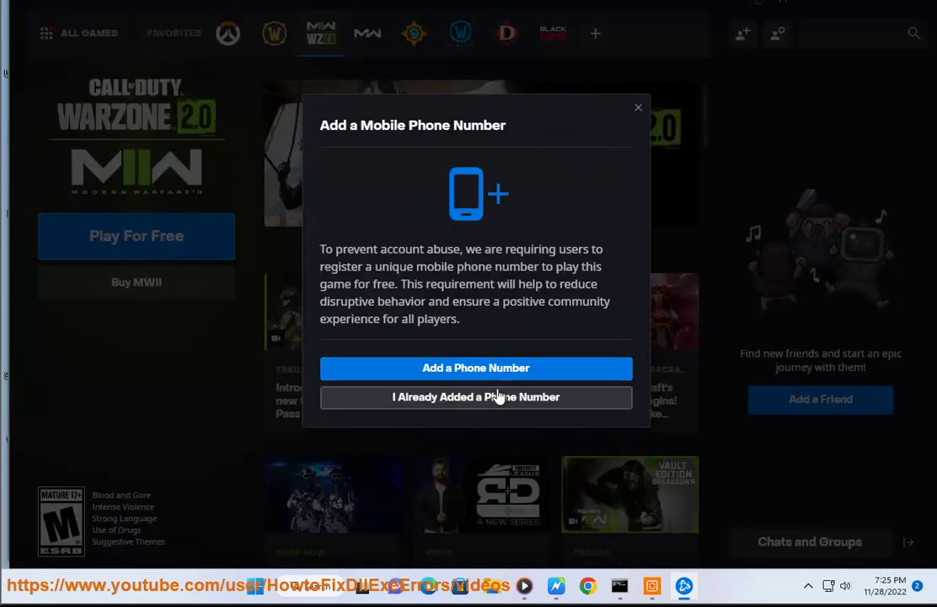
# Search Google for 'MW2 CHANGE NOTES' and select the first result, the Season 01 patch notes
pyautogui.click(557, 586)
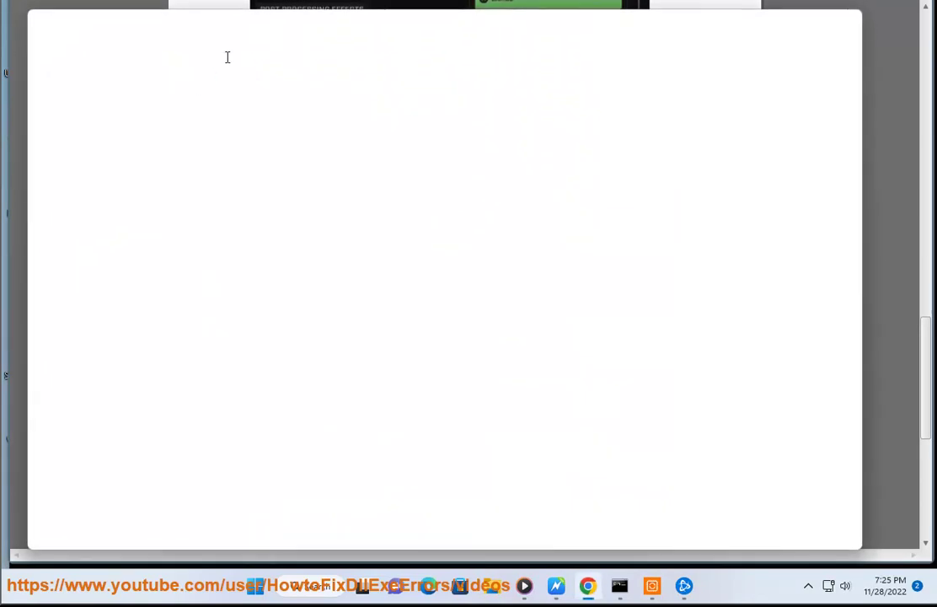
pyautogui.click(227, 56)
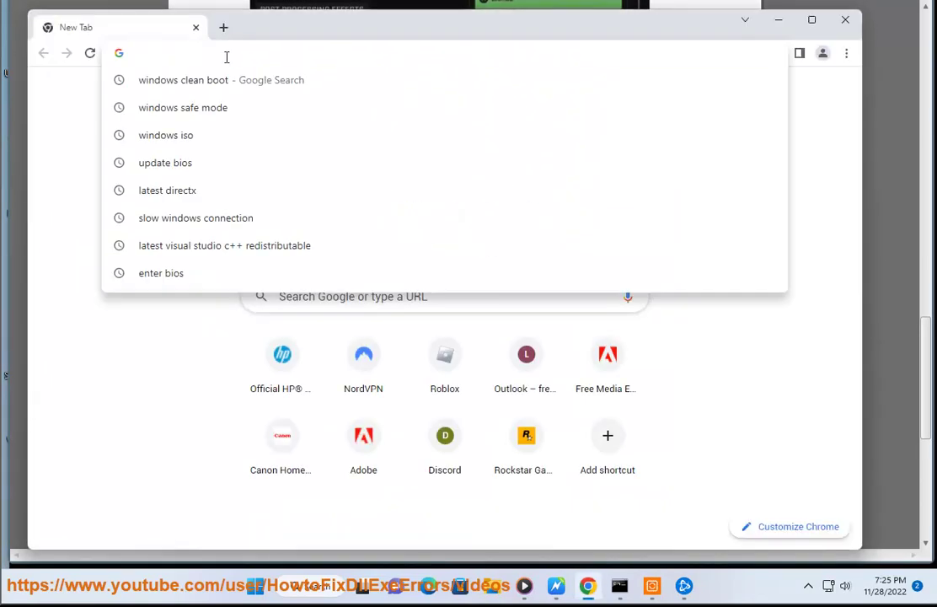
pyautogui.write('MW2')
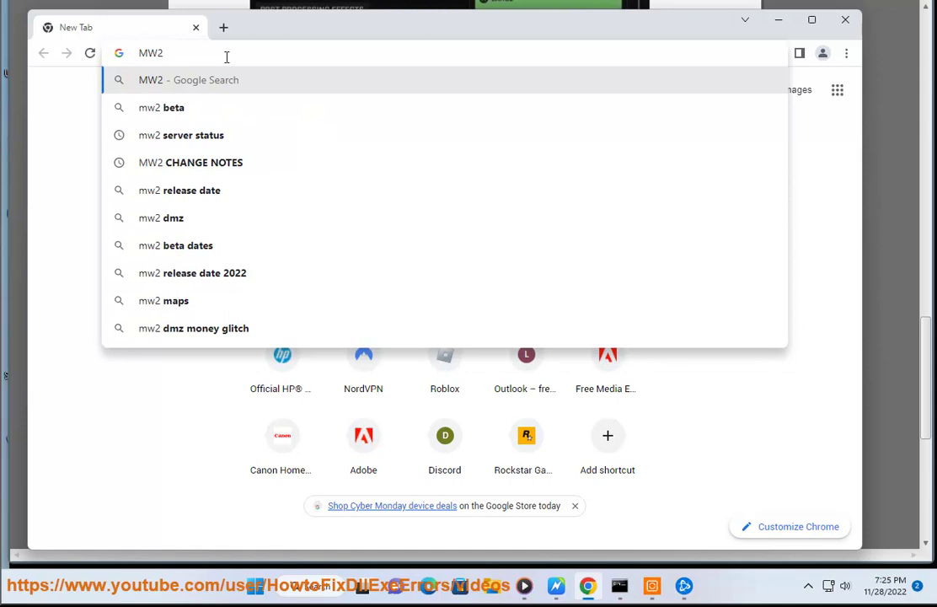
pyautogui.click(230, 165)
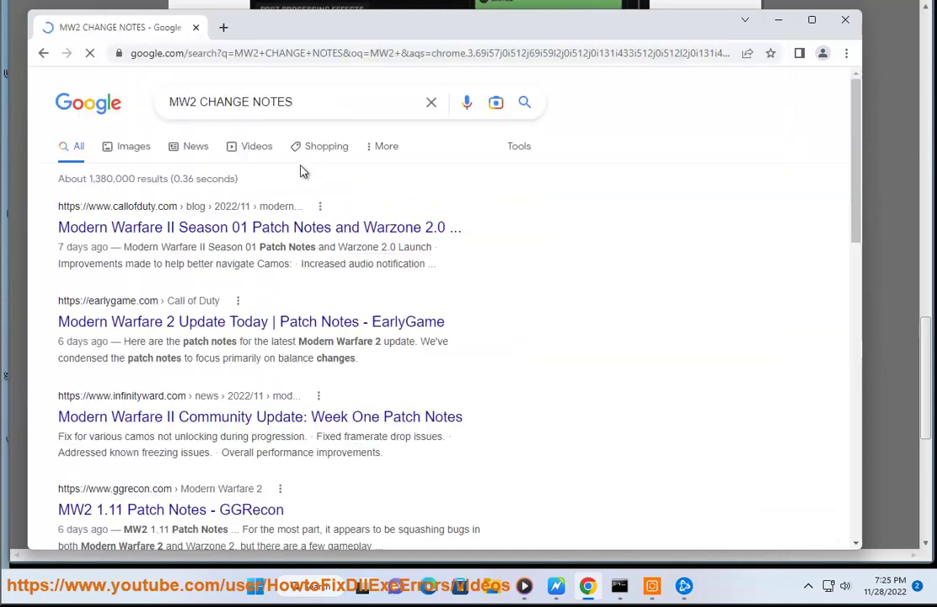
pyautogui.tripleClick(112, 247)
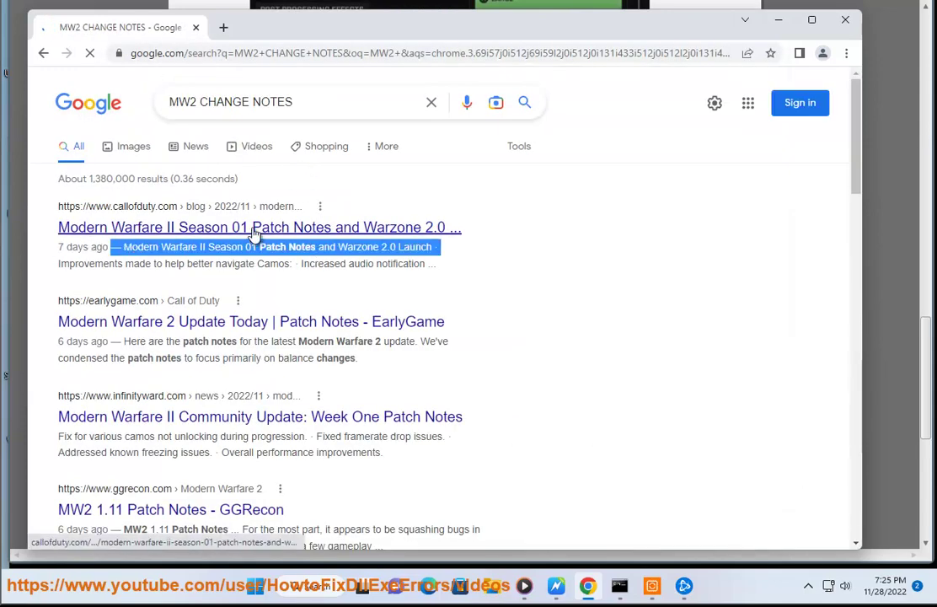
pyautogui.click(376, 261)
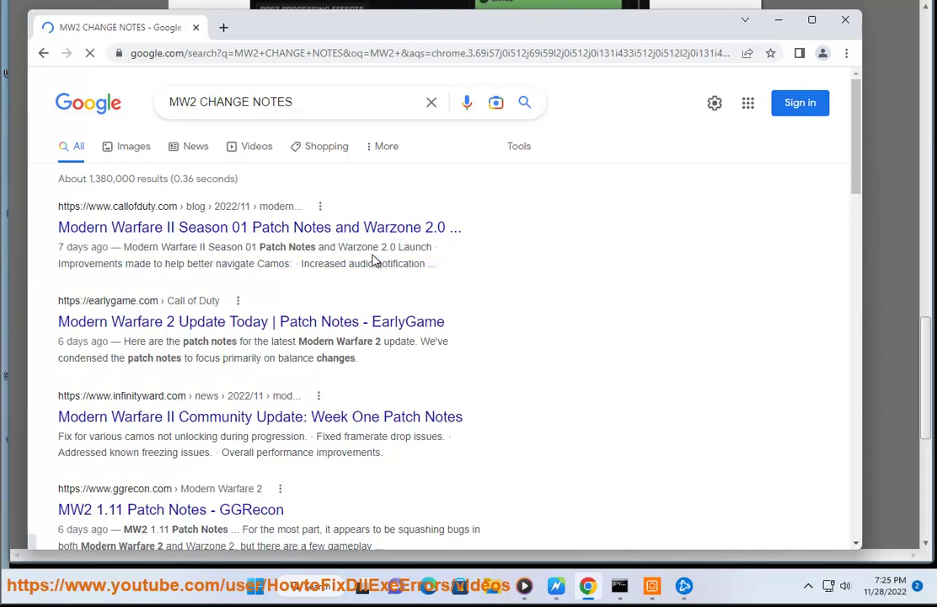
pyautogui.moveTo(462, 270)
pyautogui.mouseDown()
pyautogui.moveTo(50, 202)
pyautogui.moveTo(46, 234)
pyautogui.mouseUp()
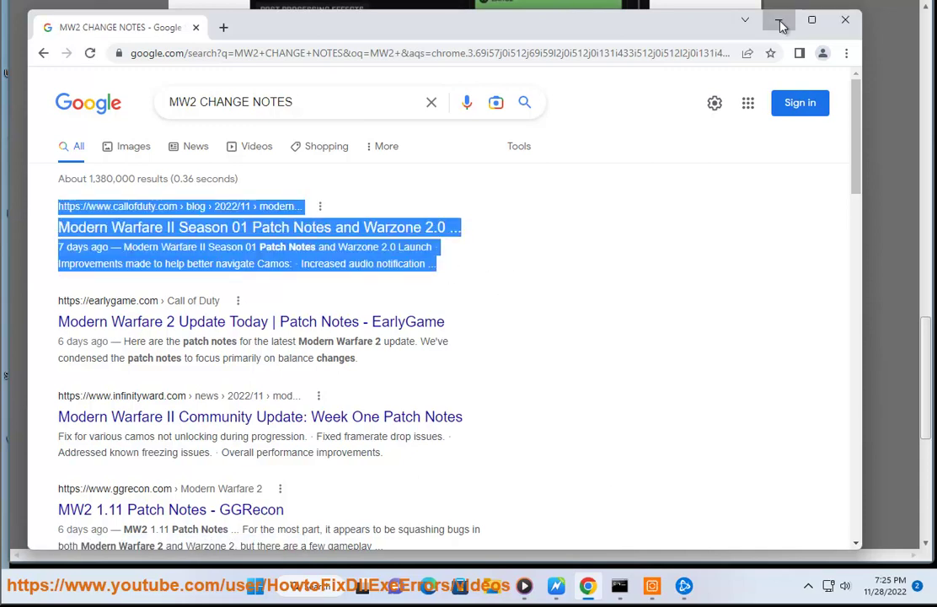
# Note the guide's 'check MW2 server status' step and search Google for mw2 server status
pyautogui.hotkey('alt', 'Tab')
pyautogui.scroll(-3, 368, 292)
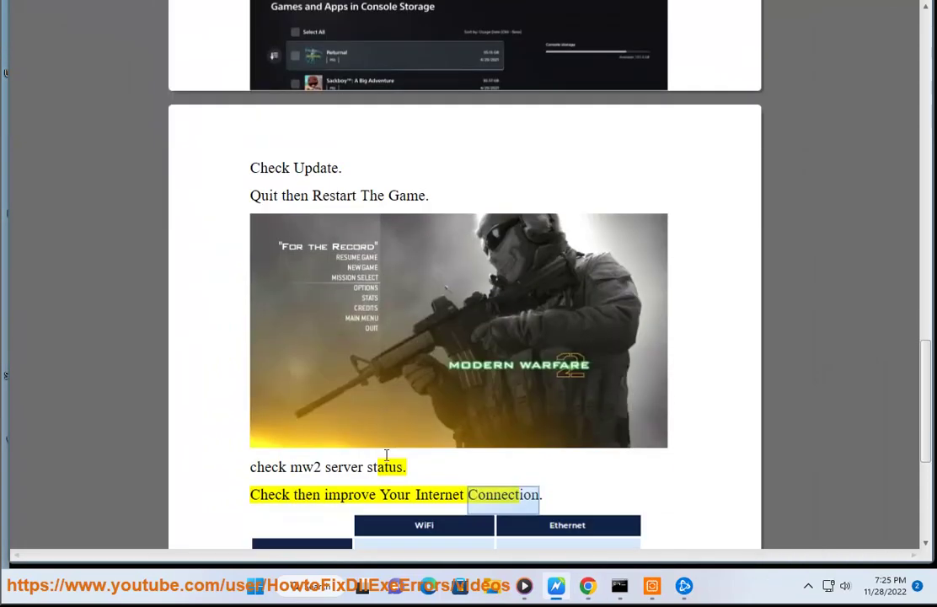
pyautogui.moveTo(400, 468); pyautogui.dragTo(302, 469)
pyautogui.click(590, 586)
pyautogui.moveTo(299, 102); pyautogui.dragTo(199, 102)
pyautogui.write('SER')
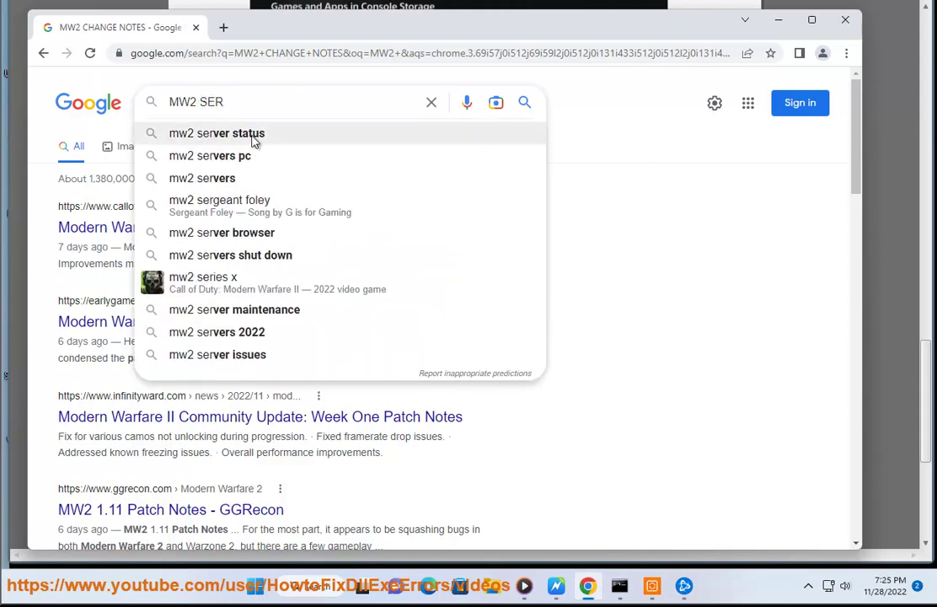
pyautogui.click(249, 135)
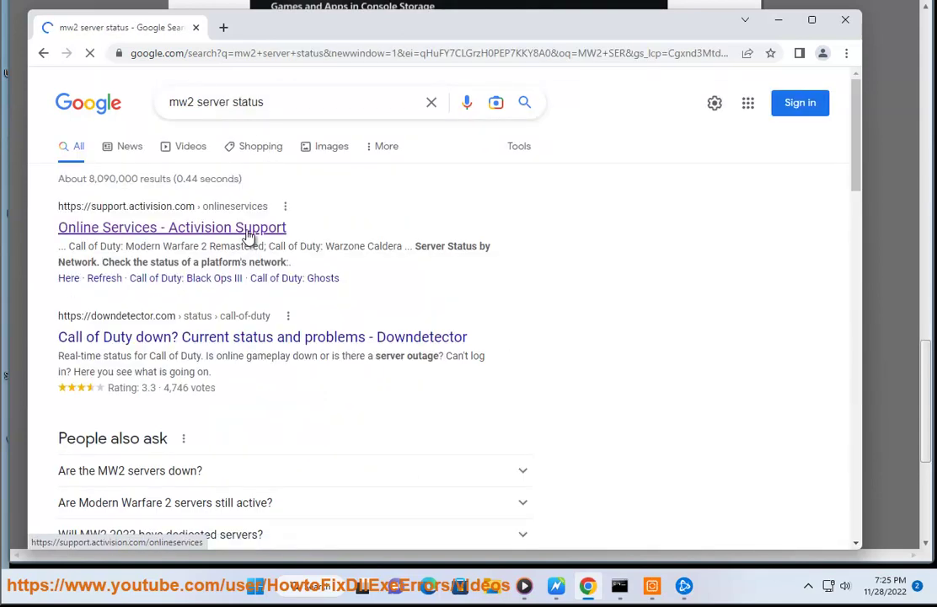
# Open Activision Online Services, choose Call of Duty: Modern Warfare II, and highlight its ONLINE status
pyautogui.click(249, 226)
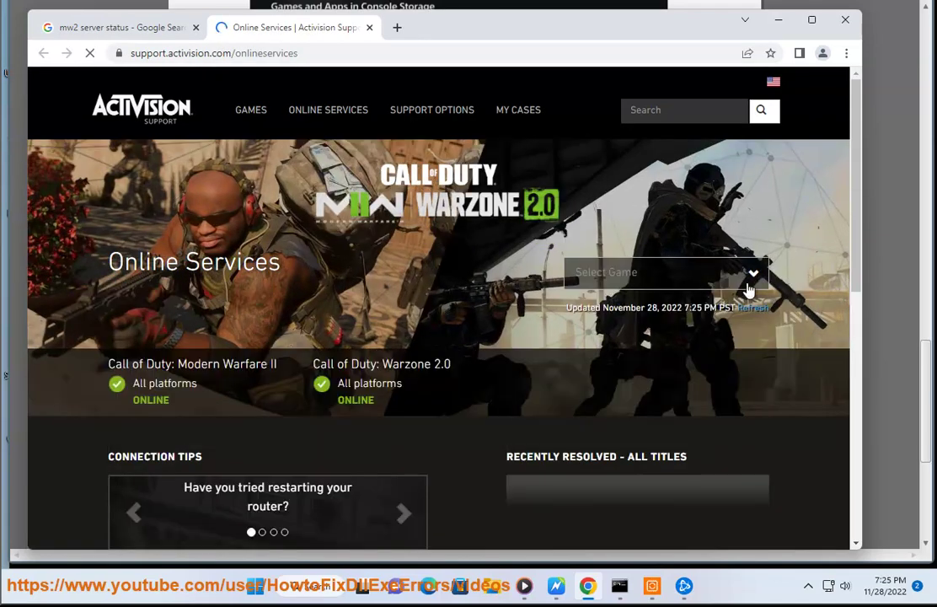
pyautogui.click(755, 280)
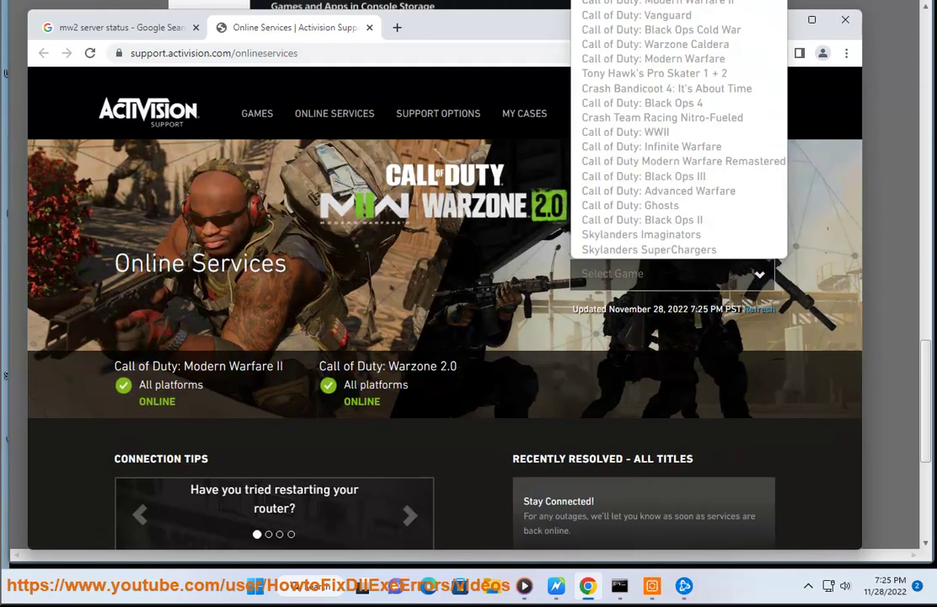
pyautogui.click(666, 5)
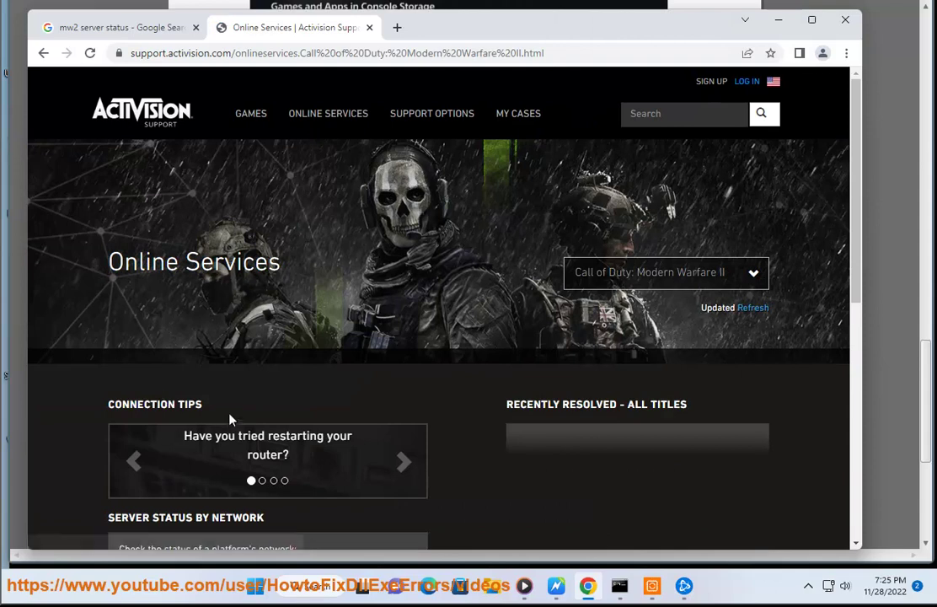
pyautogui.moveTo(110, 263); pyautogui.dragTo(281, 266)
pyautogui.click(287, 287)
pyautogui.scroll(-3, 304, 324)
pyautogui.scroll(1, 179, 271)
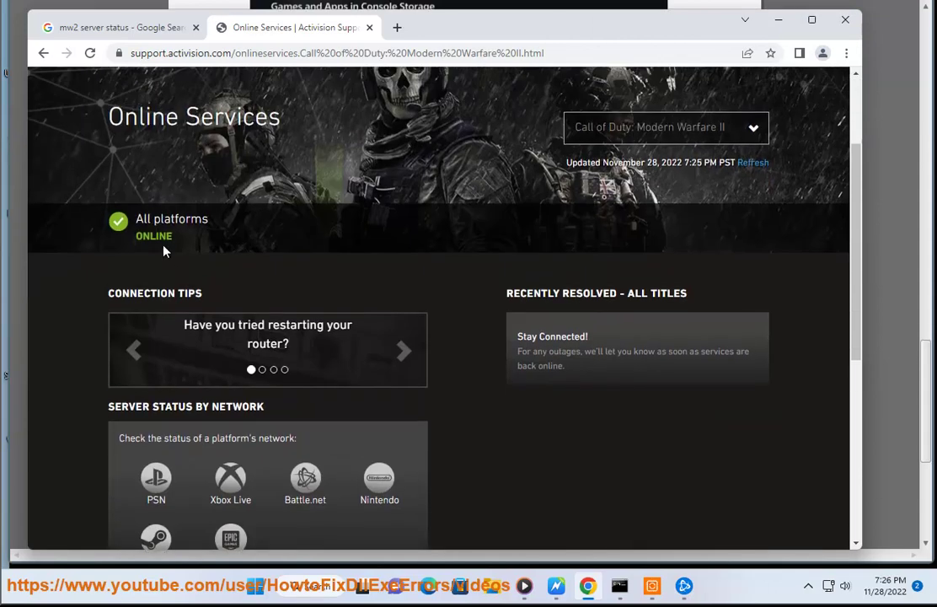
pyautogui.doubleClick(152, 237)
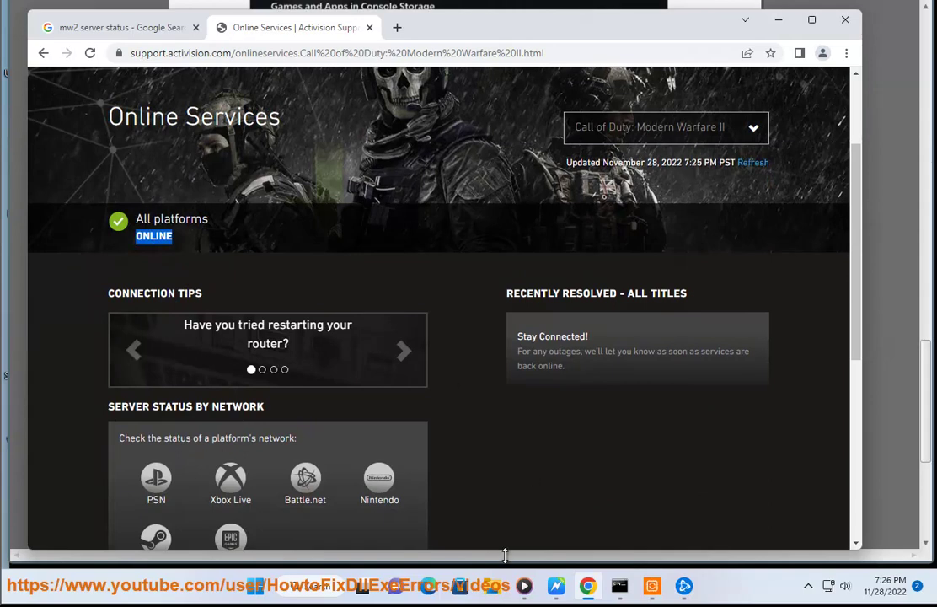
# Skim the MW2 fix article, then select the wired connection tip on the Activision page
pyautogui.click(556, 585)
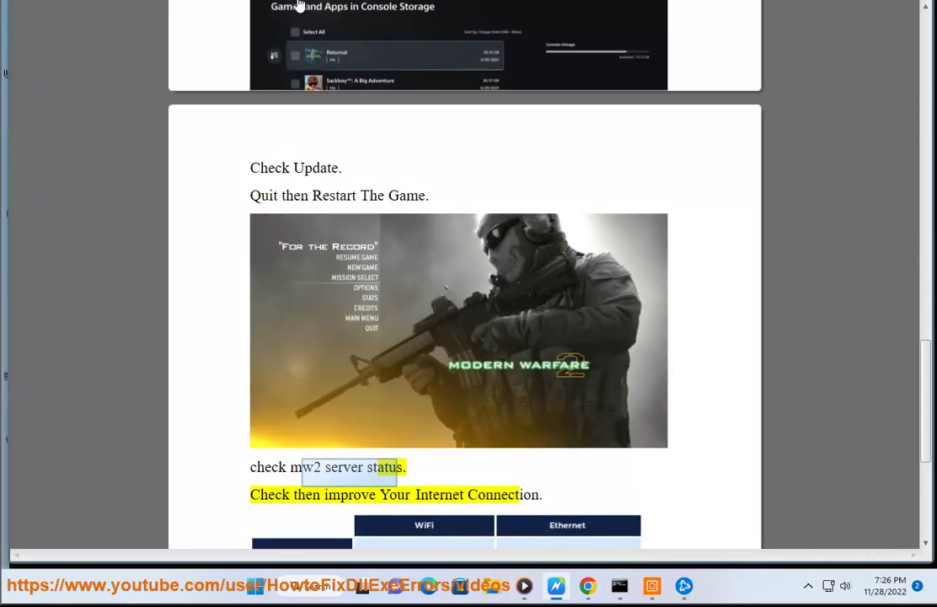
pyautogui.scroll(-1, 393, 216)
pyautogui.scroll(-1, 460, 259)
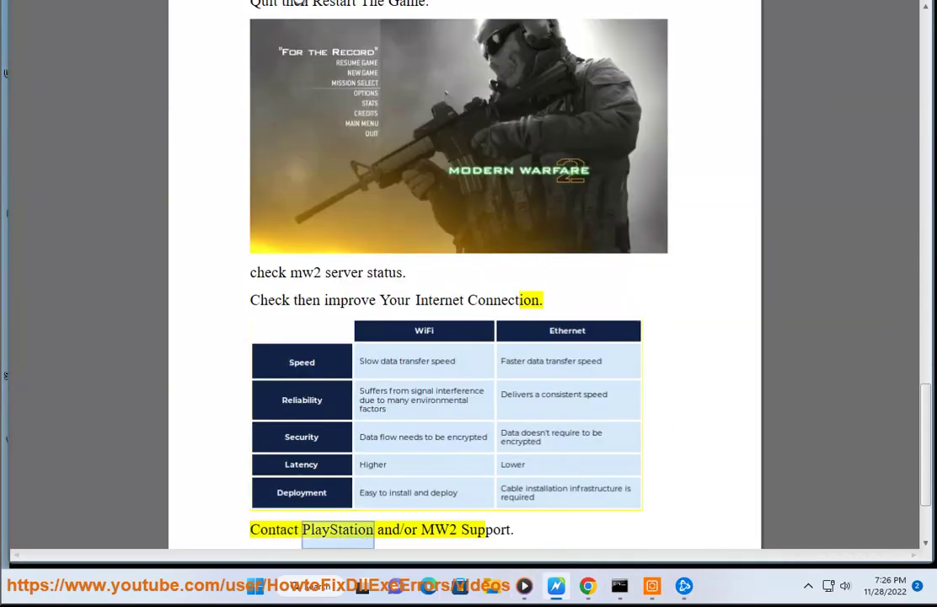
pyautogui.click(587, 586)
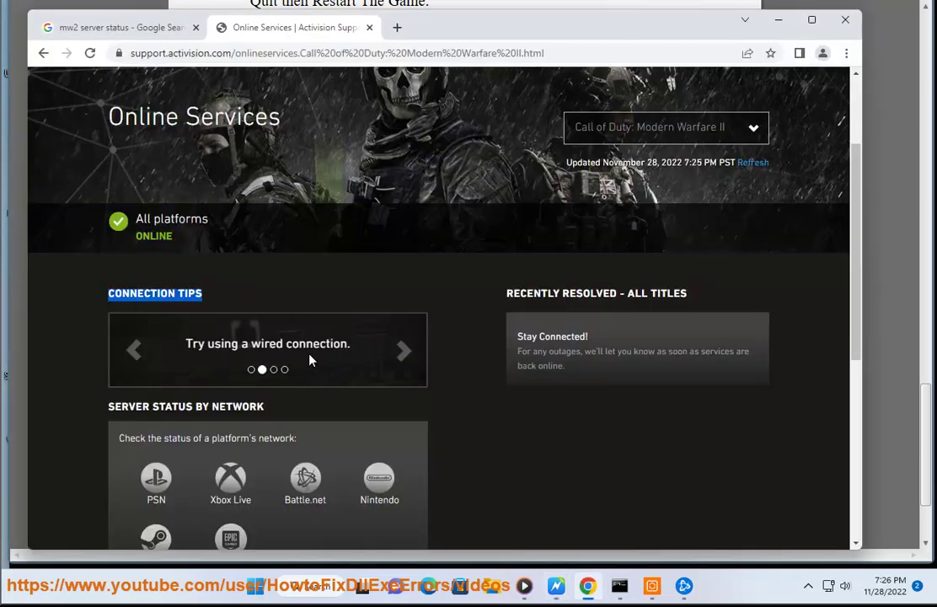
pyautogui.moveTo(251, 348); pyautogui.dragTo(403, 360)
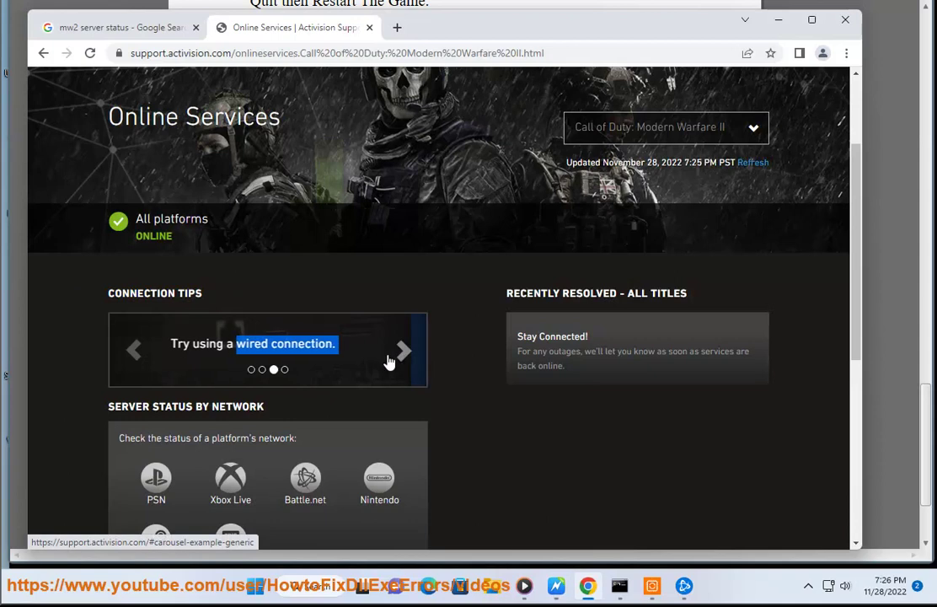
pyautogui.tripleClick(203, 348)
# Advance the tips carousel to 'Limit other bandwidth-heavy applications' and highlight its words
pyautogui.click(397, 357)
pyautogui.scroll(-3, 284, 465)
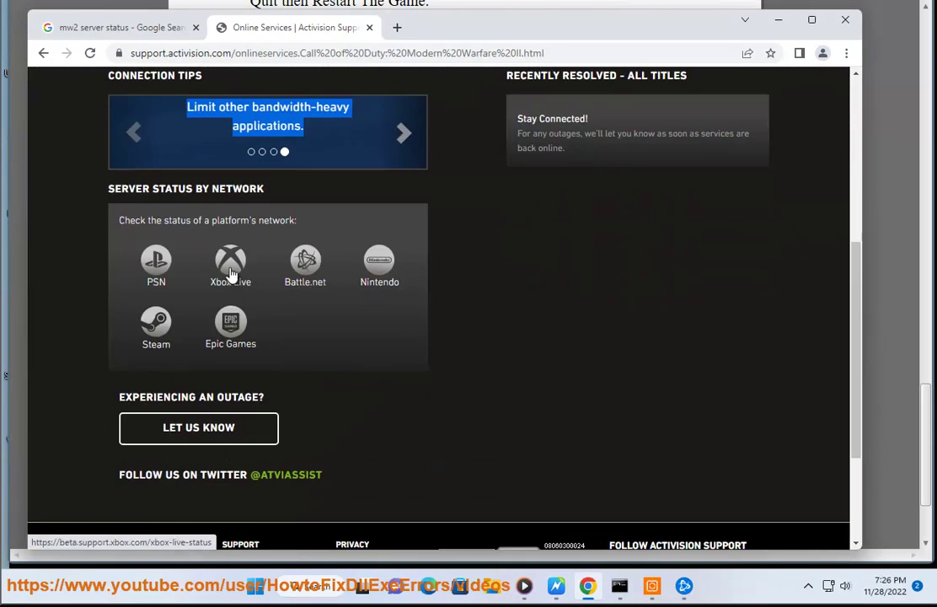
pyautogui.click(306, 107)
pyautogui.moveTo(187, 107); pyautogui.dragTo(250, 107)
pyautogui.click(284, 107)
pyautogui.doubleClick(284, 107)
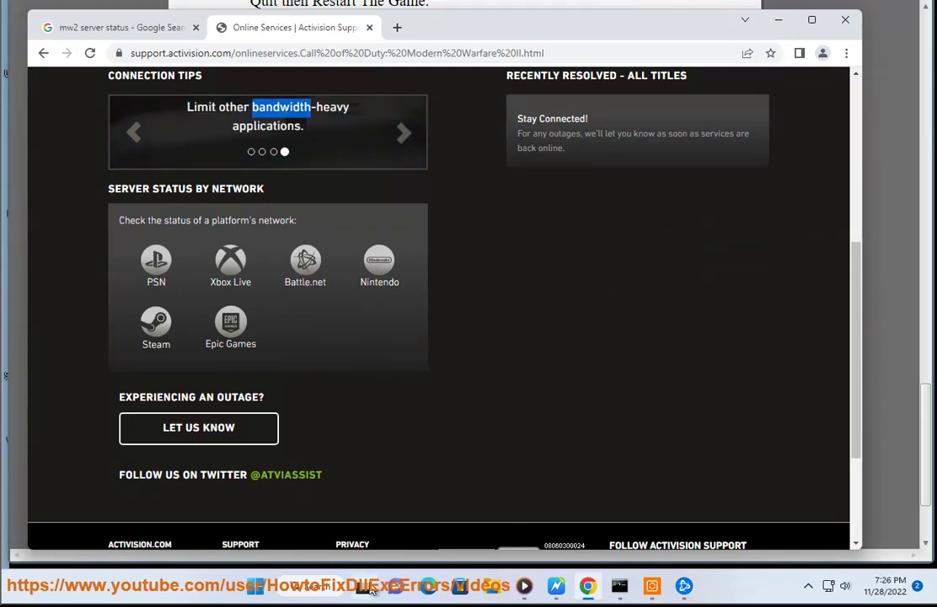
# Open Task Manager from Windows search and sort processes by the Network column
pyautogui.click(337, 588)
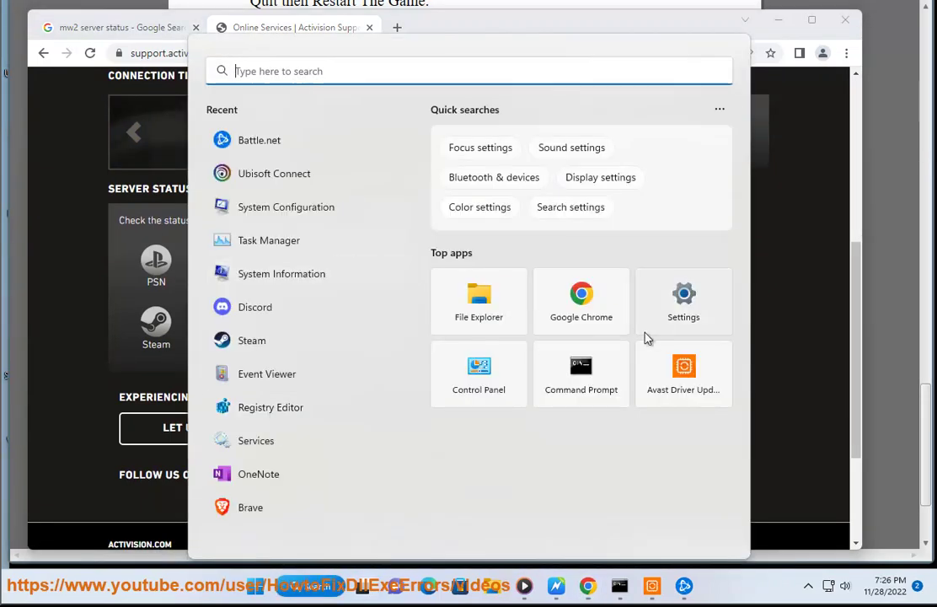
pyautogui.click(328, 243)
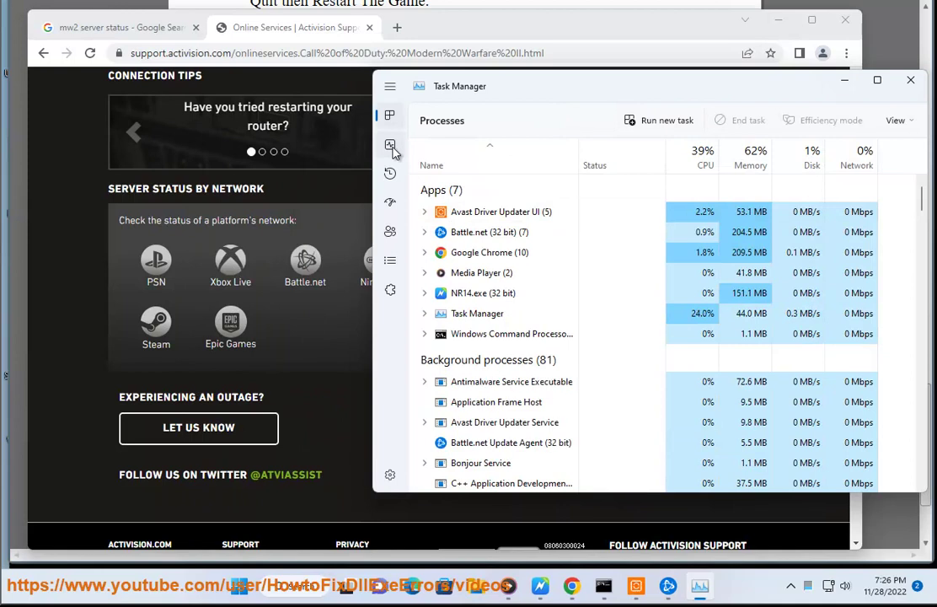
pyautogui.click(852, 161)
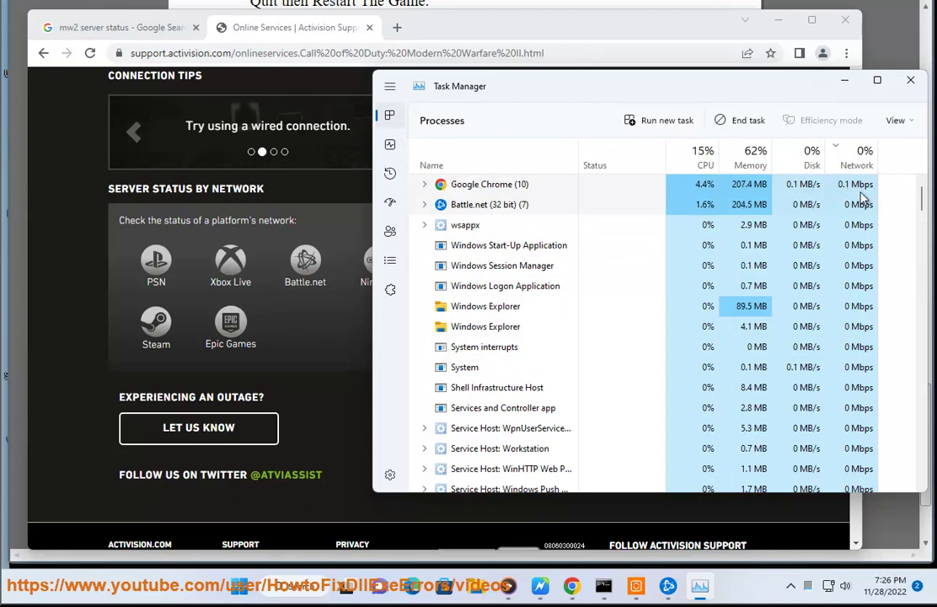
# Check Ethernet0's data usage (7.22 GB over 30 days) under Settings' Network & internet
pyautogui.click(241, 590)
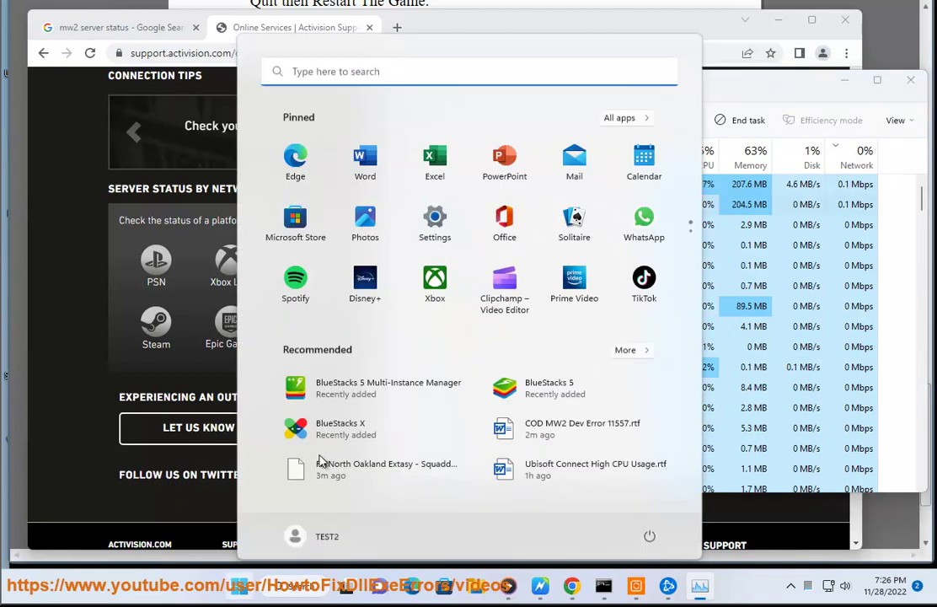
pyautogui.click(447, 232)
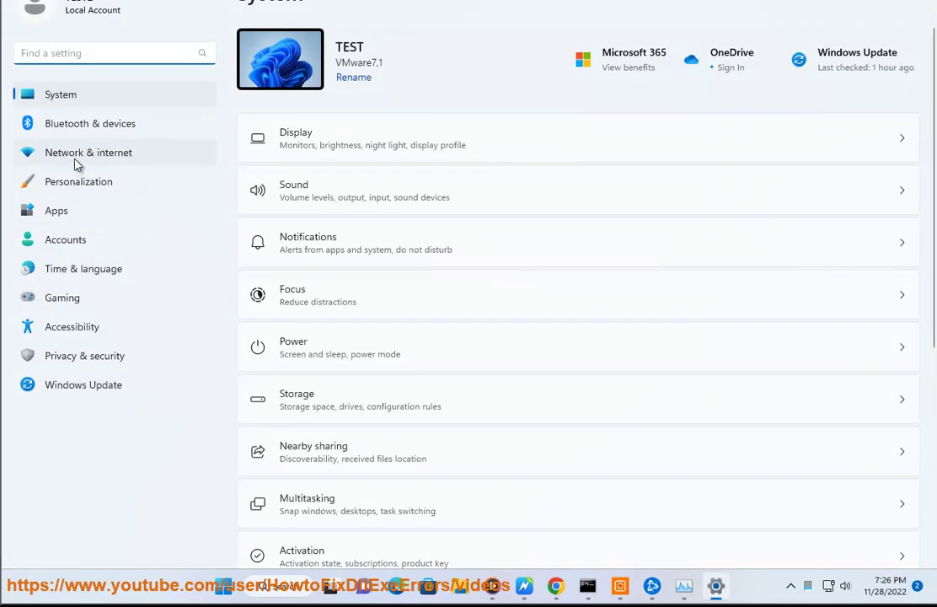
pyautogui.click(74, 155)
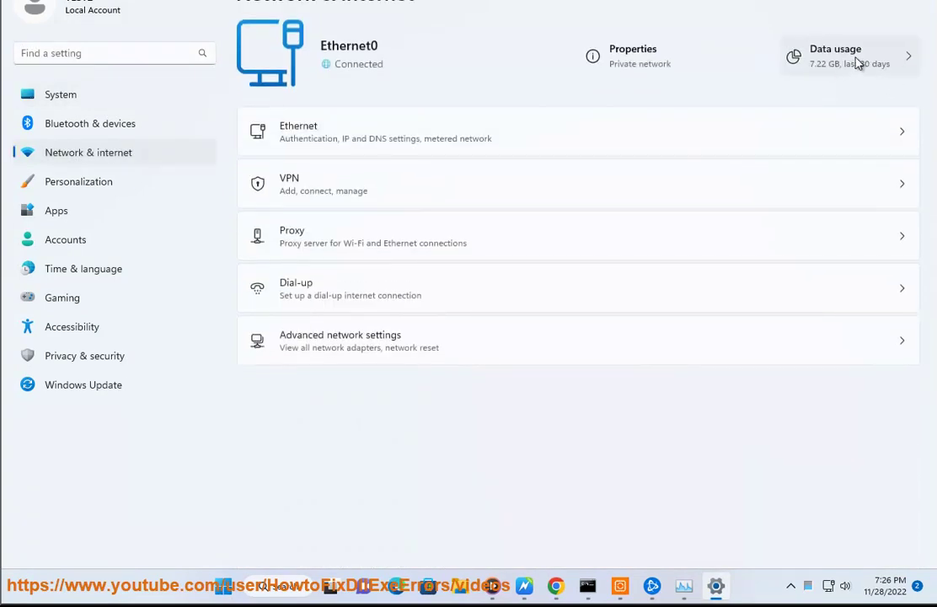
pyautogui.click(857, 64)
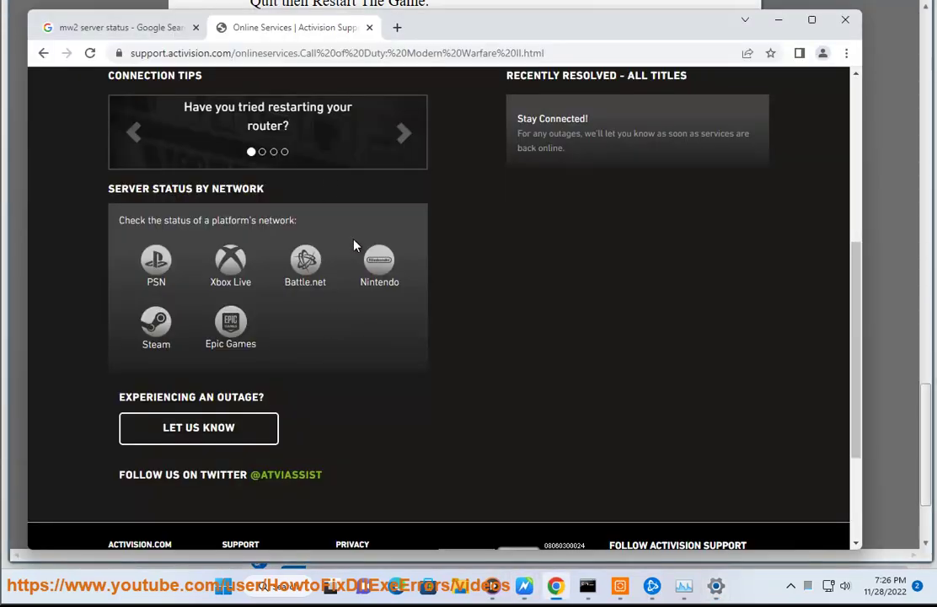
# Step the Activision tips carousel from restarting the router to limiting bandwidth-heavy applications
pyautogui.scroll(2, 354, 244)
pyautogui.click(403, 283)
pyautogui.click(404, 284)
pyautogui.doubleClick(405, 283)
pyautogui.scroll(-3, 316, 271)
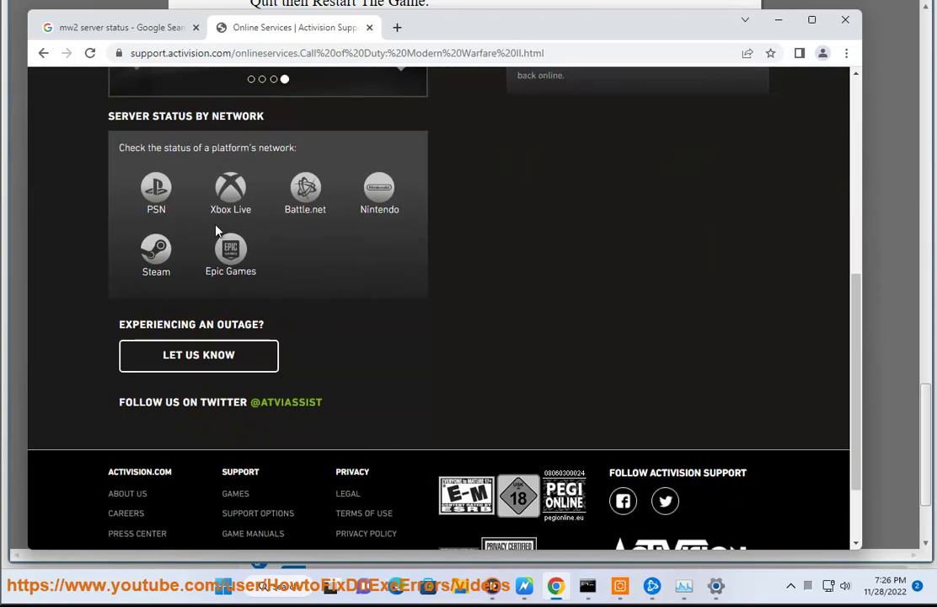
# Scroll the MW2 fix article to its last step, 'Contact PlayStation and/or MW2 Support.'
pyautogui.click(524, 585)
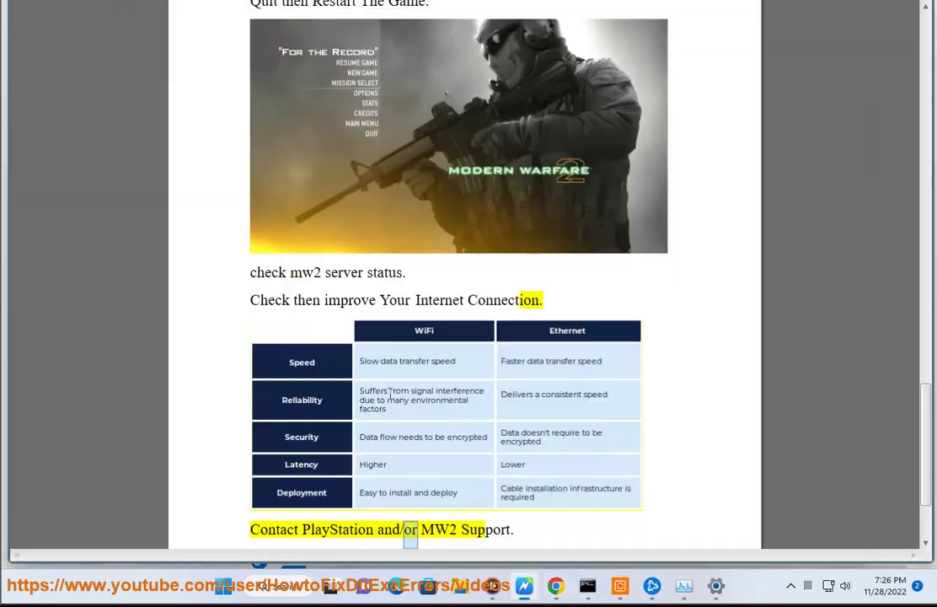
pyautogui.scroll(-1, 514, 266)
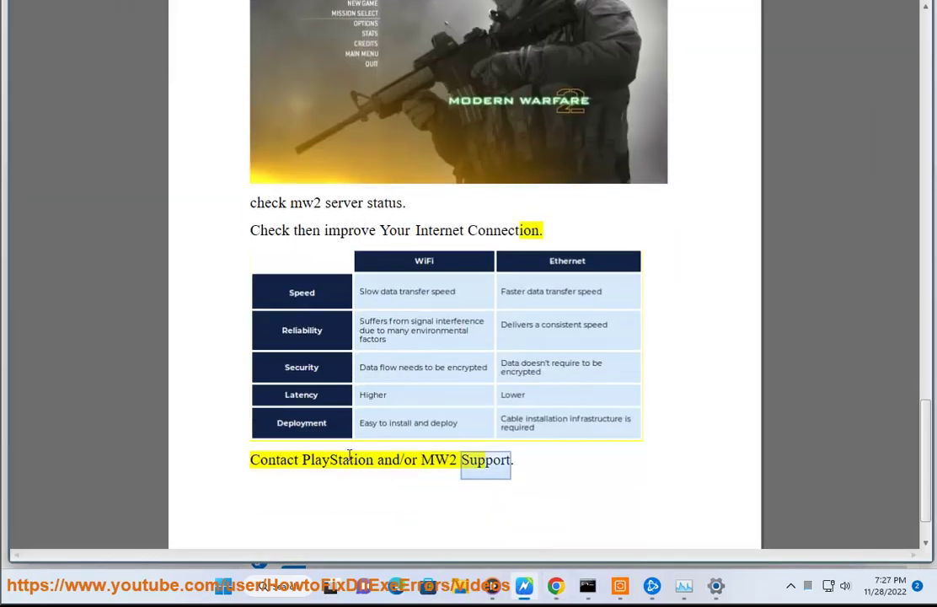